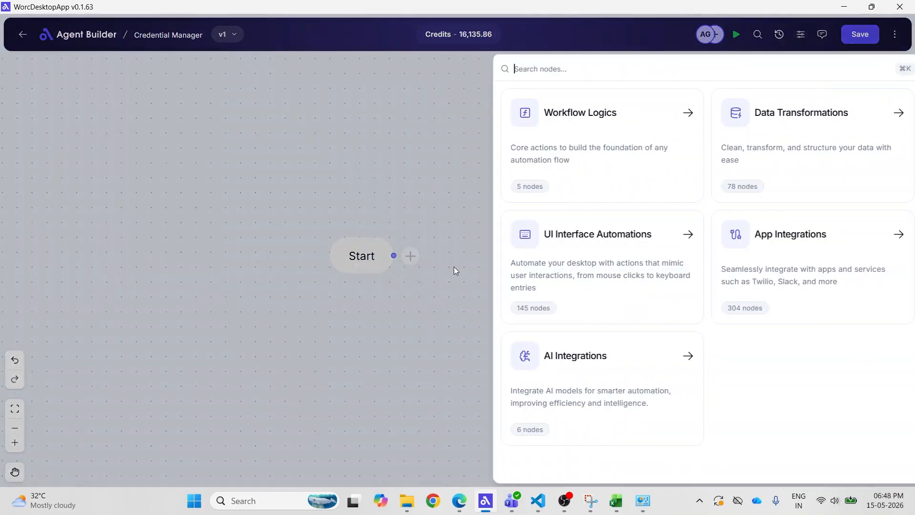
# Add a Get Credential Manager Credentials node after Start with the target name worc.automation and save its settings.
pyautogui.click(595, 268)
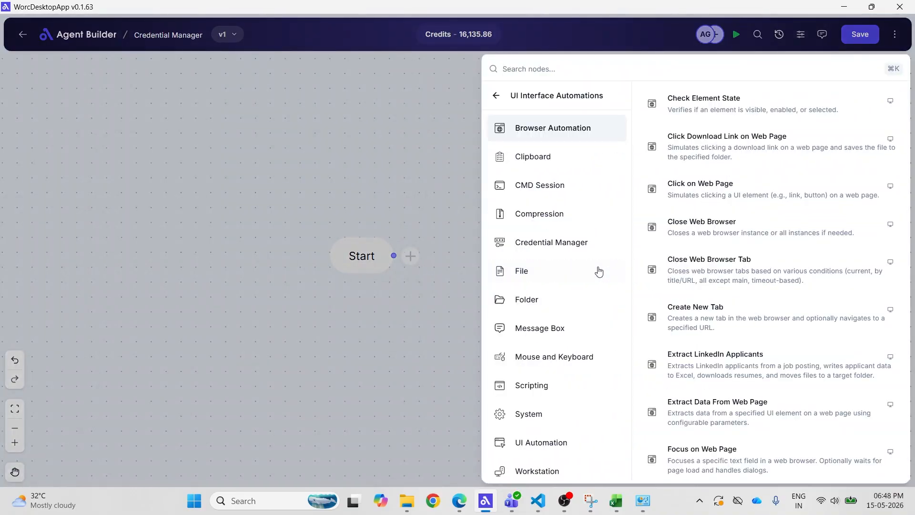
pyautogui.click(572, 245)
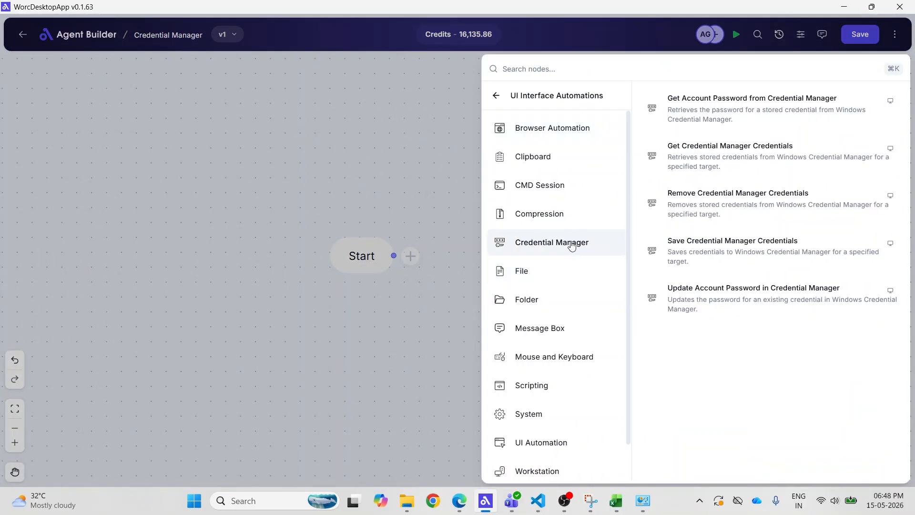
pyautogui.click(689, 164)
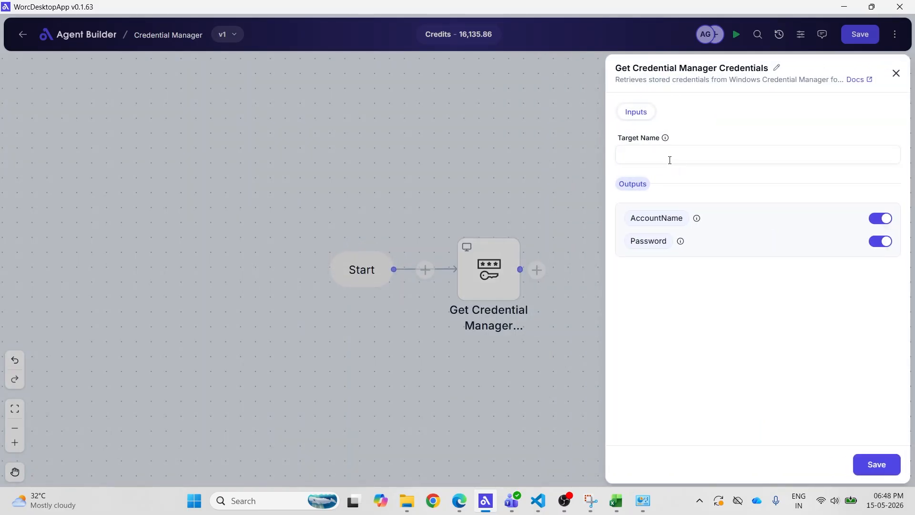
pyautogui.click(670, 161)
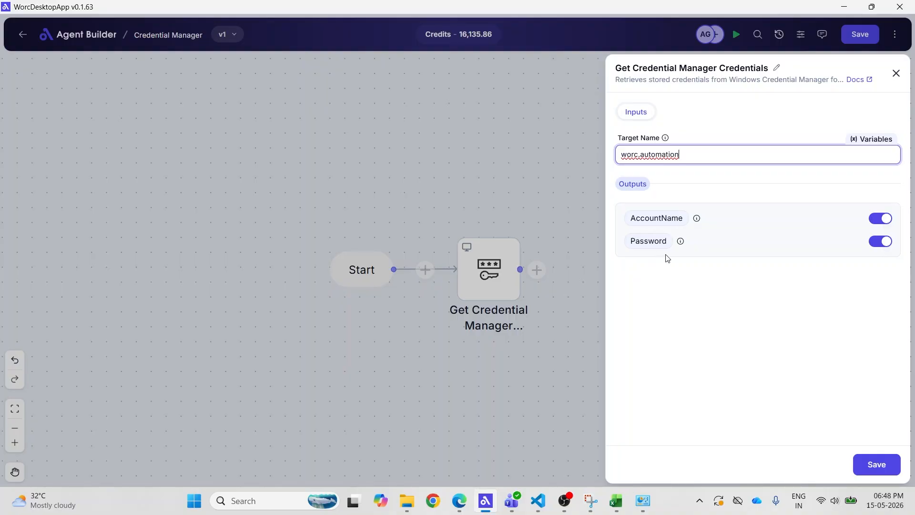
pyautogui.click(876, 464)
# Save and run the flow, and examine the credential node's output in the execution logs.
pyautogui.click(858, 39)
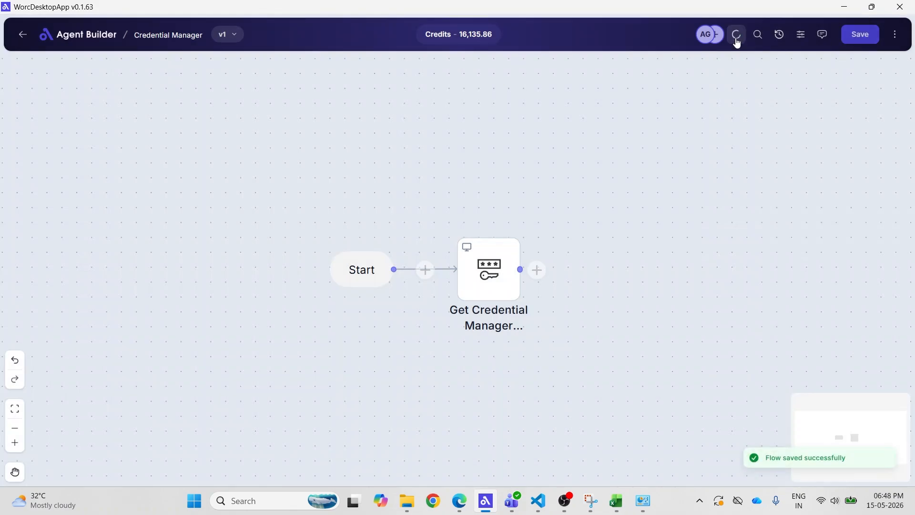
pyautogui.click(737, 34)
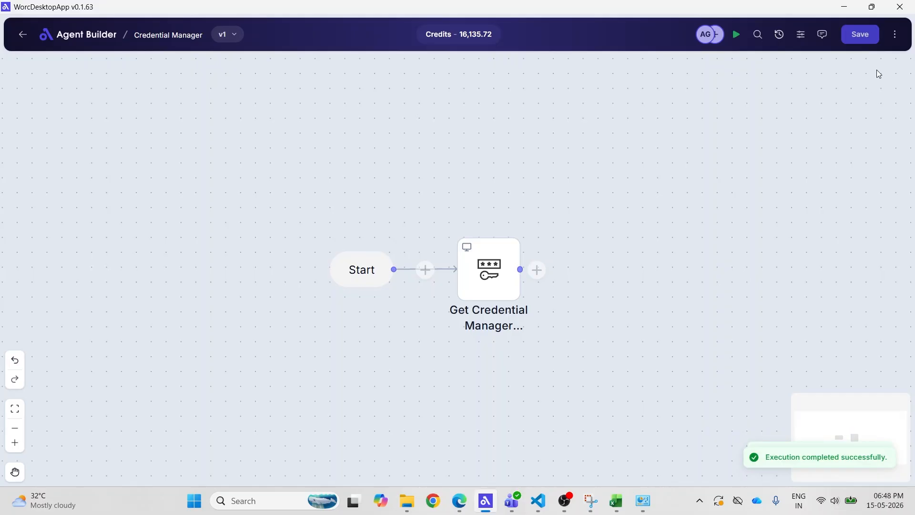
pyautogui.click(895, 34)
pyautogui.click(832, 68)
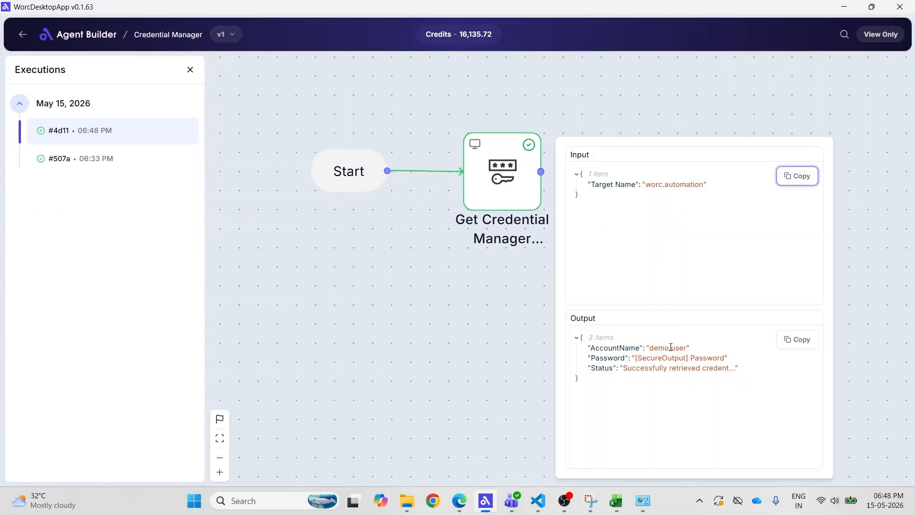
pyautogui.click(694, 368)
pyautogui.moveTo(651, 348); pyautogui.dragTo(689, 348)
pyautogui.click(512, 317)
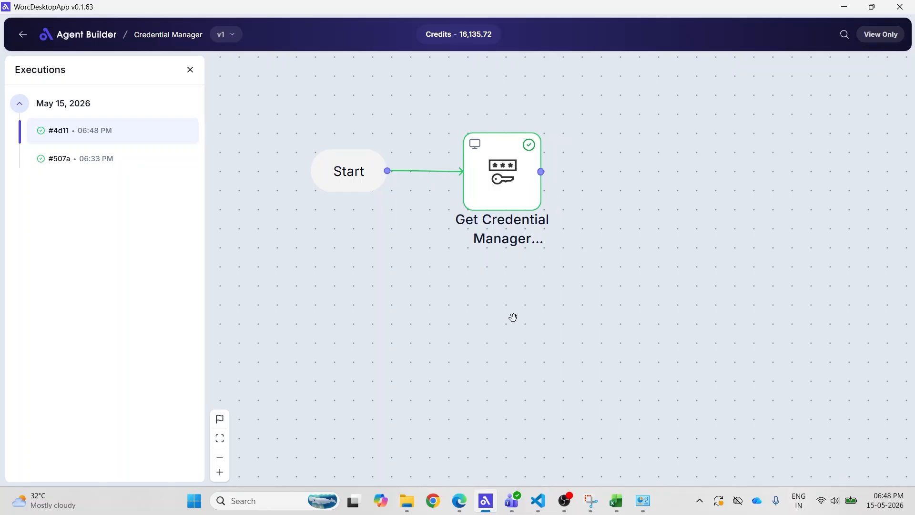
pyautogui.click(190, 69)
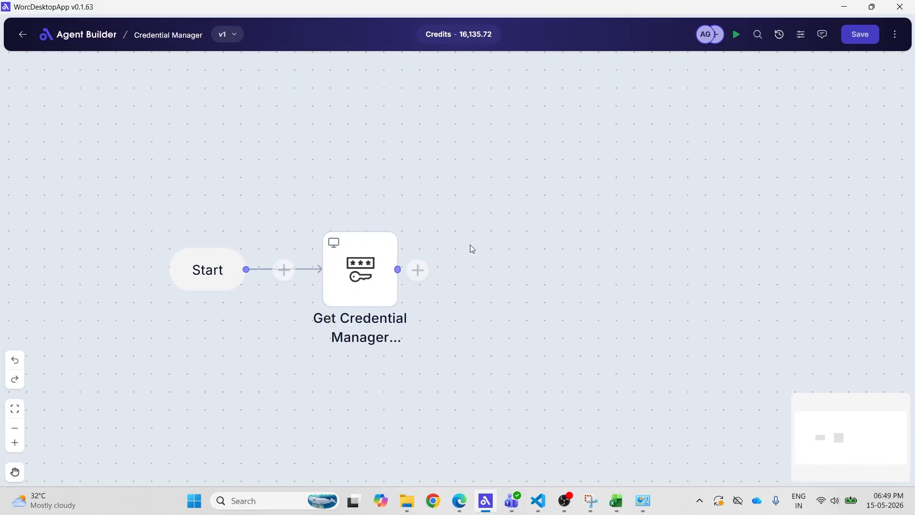
# Append a Get Account Password from Credential Manager node with the target name worc.automation and save its settings.
pyautogui.click(417, 270)
pyautogui.click(735, 267)
pyautogui.click(570, 249)
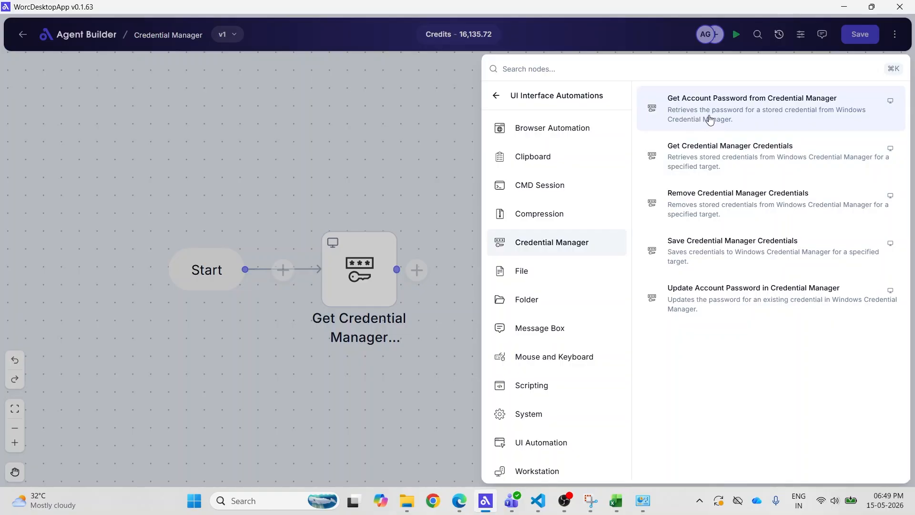
pyautogui.click(710, 120)
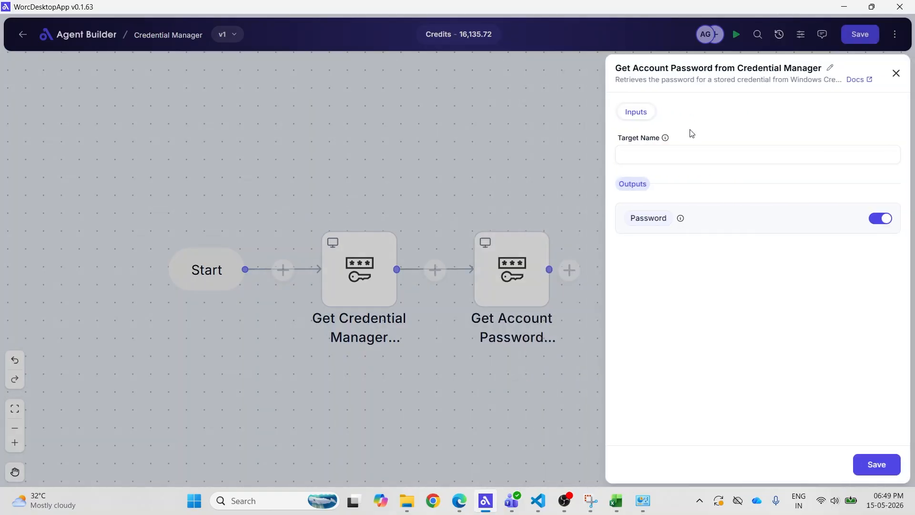
pyautogui.click(663, 156)
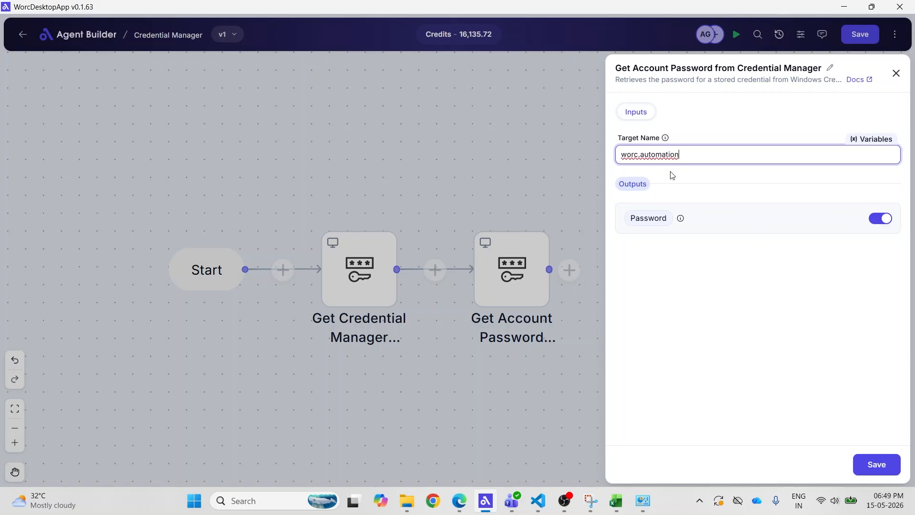
pyautogui.click(875, 463)
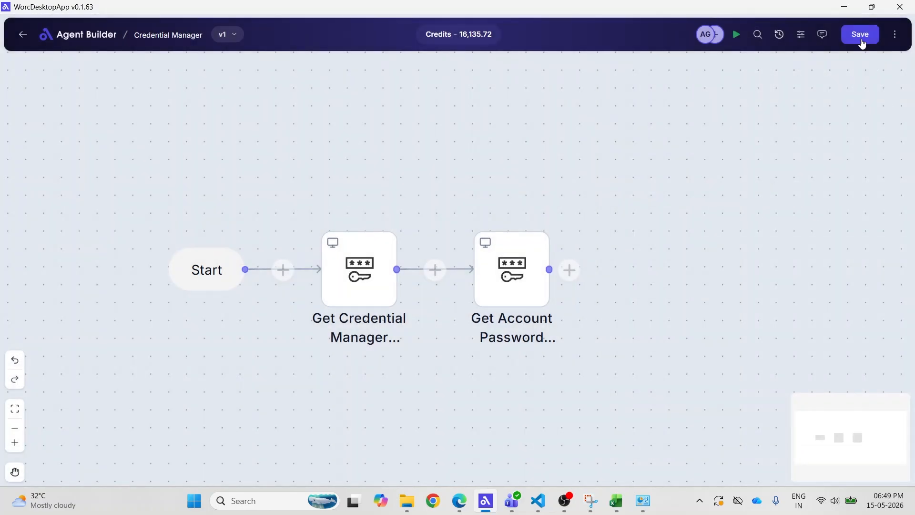
# Save and run the flow, and examine the Get Account Password node's result in the execution logs.
pyautogui.click(860, 35)
pyautogui.click(738, 42)
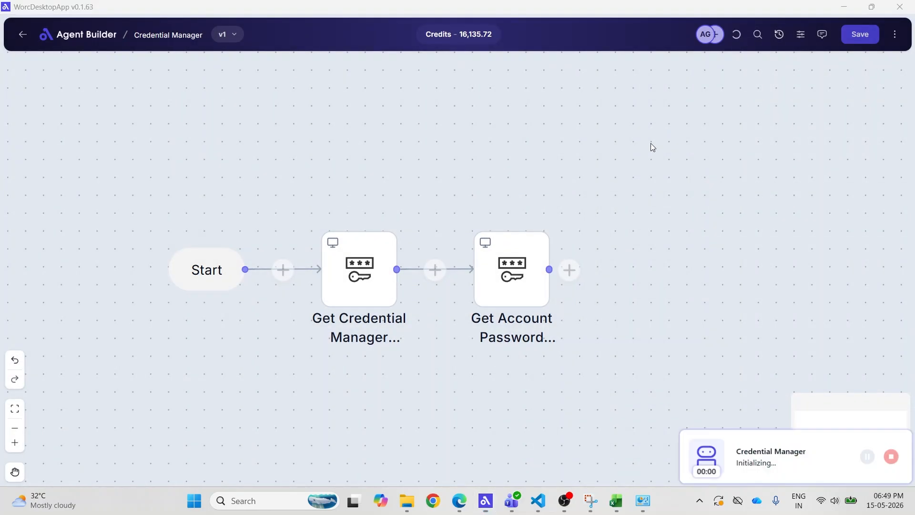
pyautogui.click(895, 35)
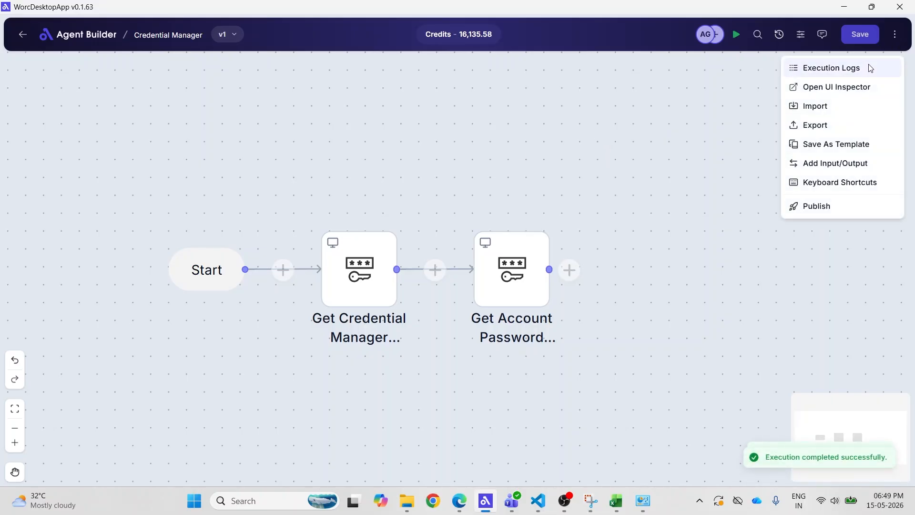
pyautogui.click(870, 68)
pyautogui.moveTo(569, 199); pyautogui.dragTo(483, 131)
pyautogui.click(554, 171)
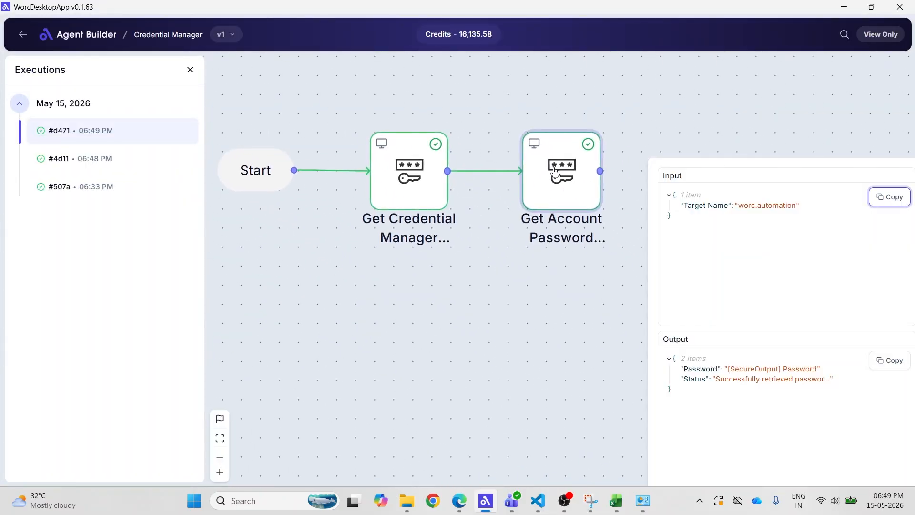
pyautogui.click(788, 380)
pyautogui.click(612, 305)
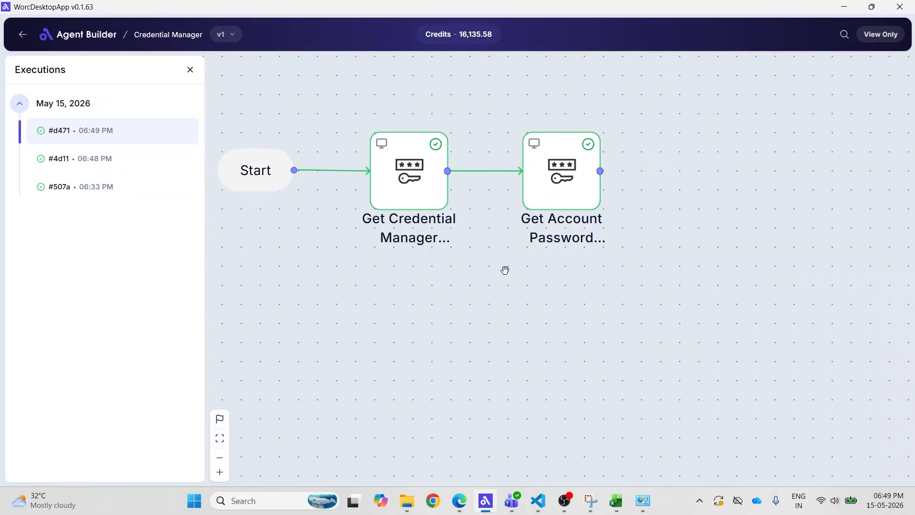
pyautogui.click(191, 70)
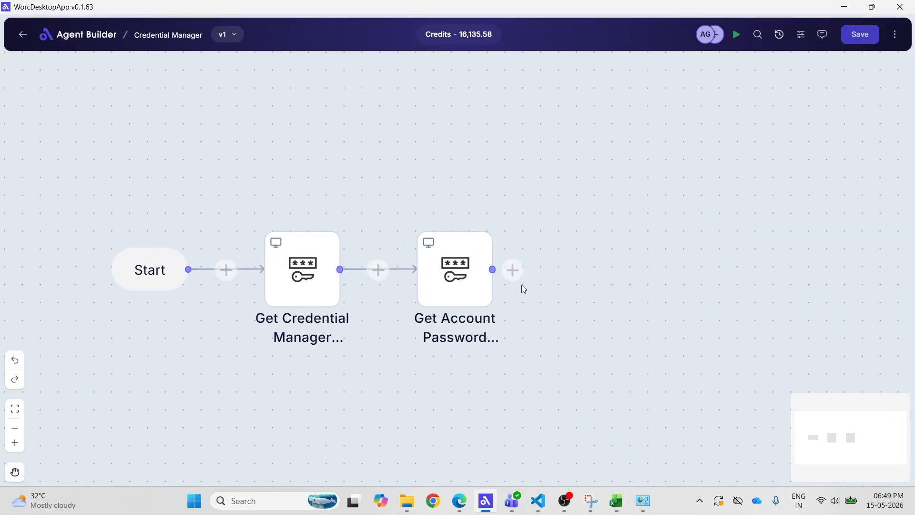
# Append a Save Credential Manager Credentials node and set its target name to test.automation.
pyautogui.click(514, 269)
pyautogui.click(666, 236)
pyautogui.click(579, 245)
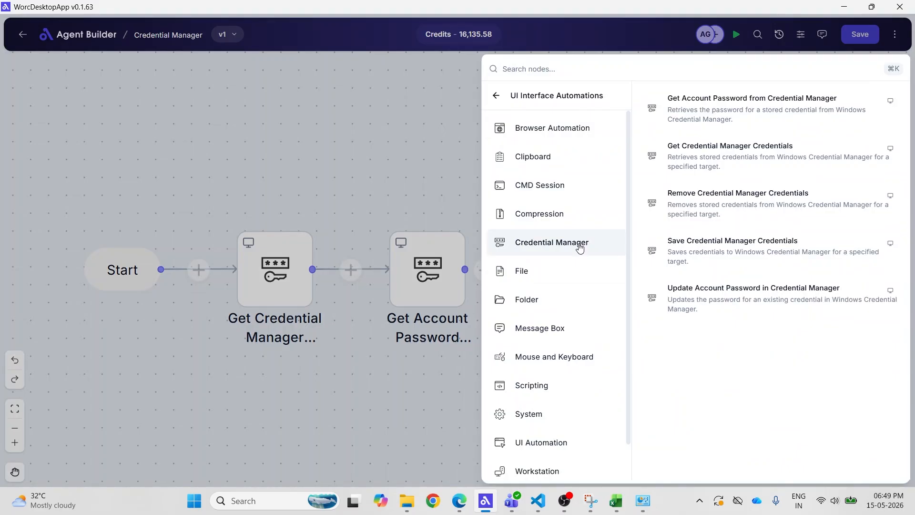
pyautogui.click(681, 249)
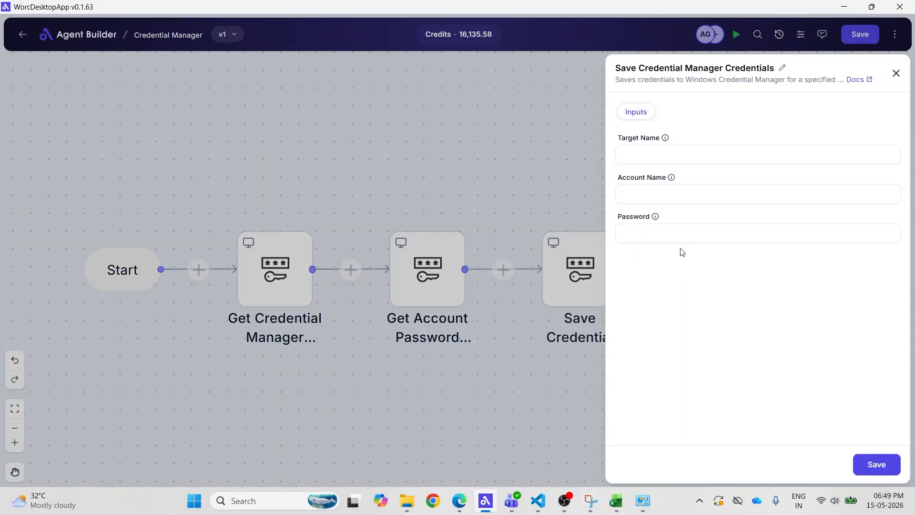
pyautogui.click(675, 157)
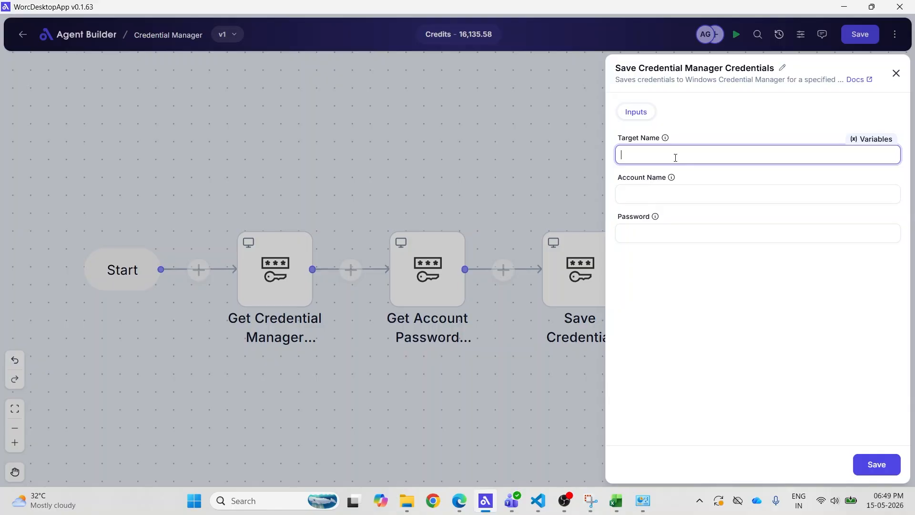
pyautogui.write('test.automation')
pyautogui.hotkey('ctrl', 'a')
pyautogui.press('BackSpace')
pyautogui.moveTo(666, 139)
pyautogui.hotkey('ctrl', 'v')
# Set the node's account name to test.user, enter the account password, and save the node and the flow.
pyautogui.click(688, 187)
pyautogui.moveTo(673, 180)
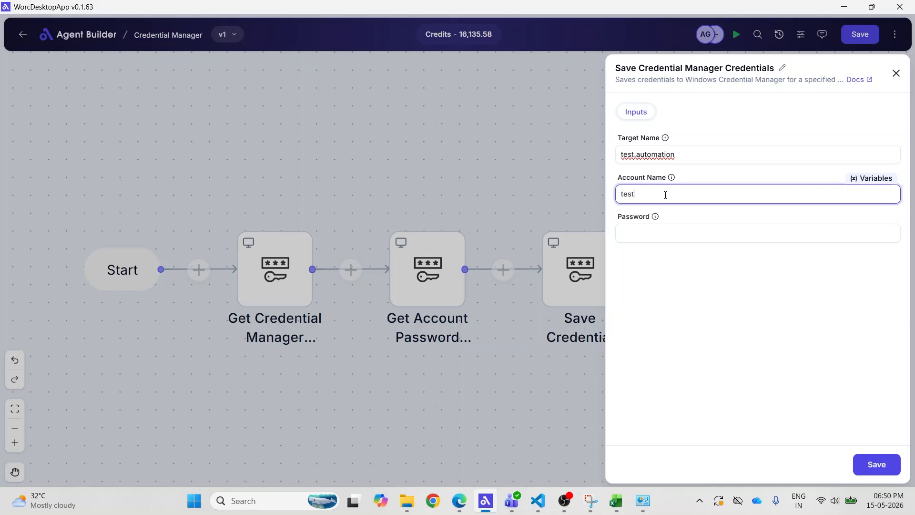
pyautogui.write('test.user')
pyautogui.click(640, 239)
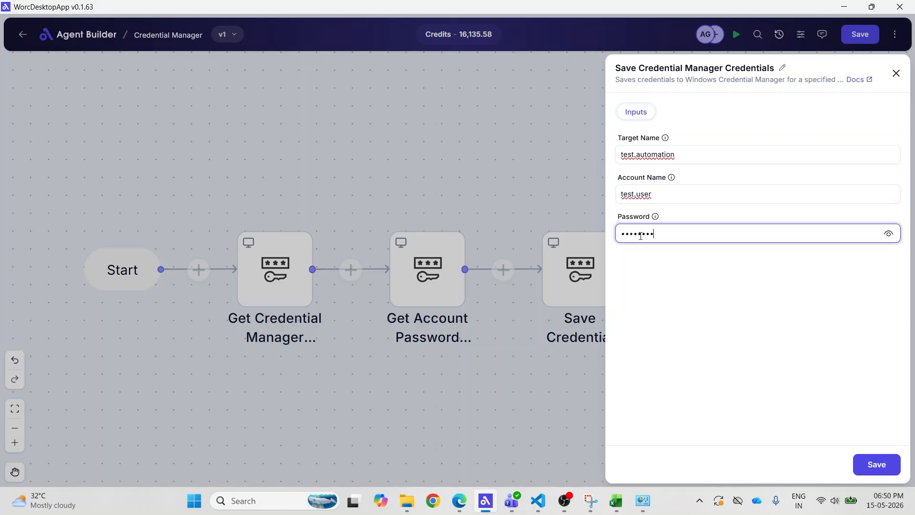
pyautogui.click(877, 464)
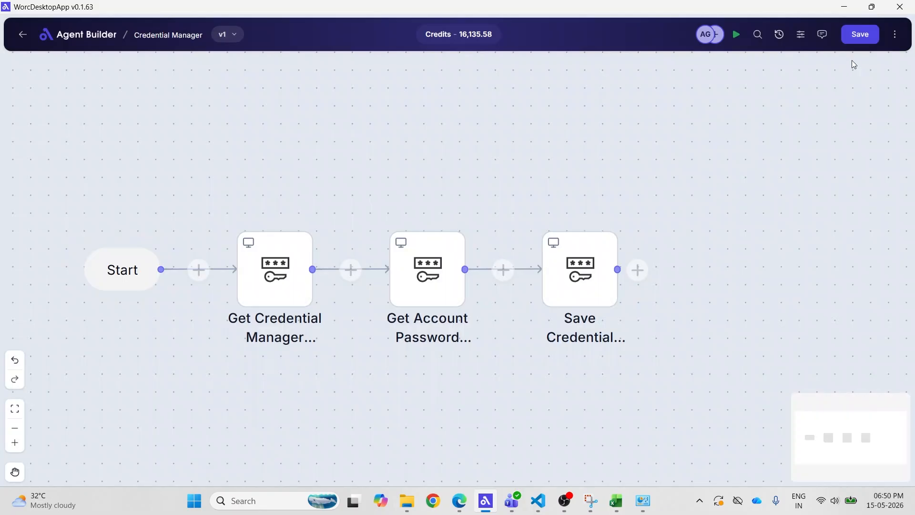
# Run the flow and examine the Save Credential Manager Credentials node's result in the execution logs.
pyautogui.click(736, 34)
pyautogui.click(896, 34)
pyautogui.click(805, 70)
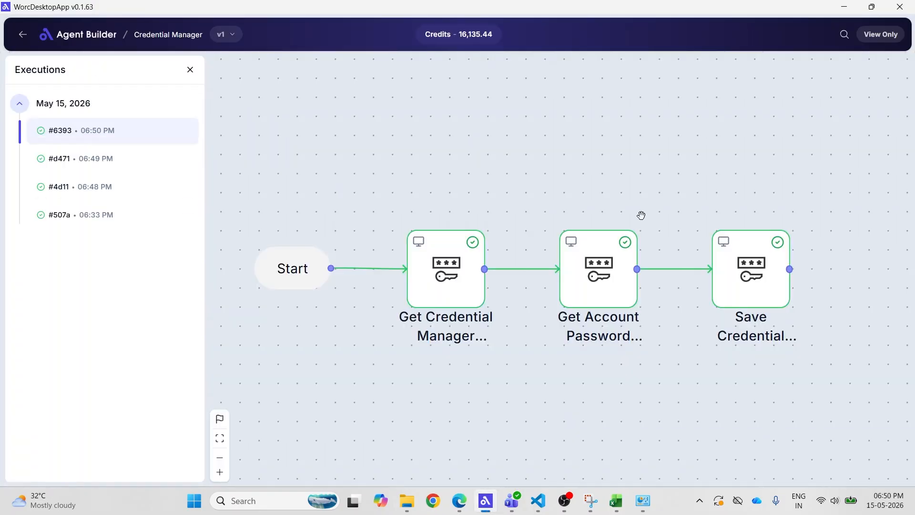
pyautogui.click(748, 253)
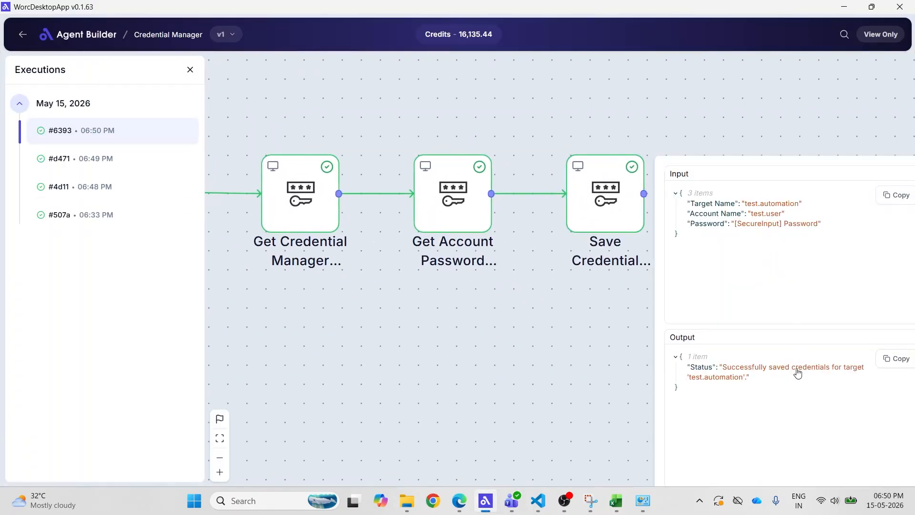
pyautogui.click(513, 227)
pyautogui.click(190, 70)
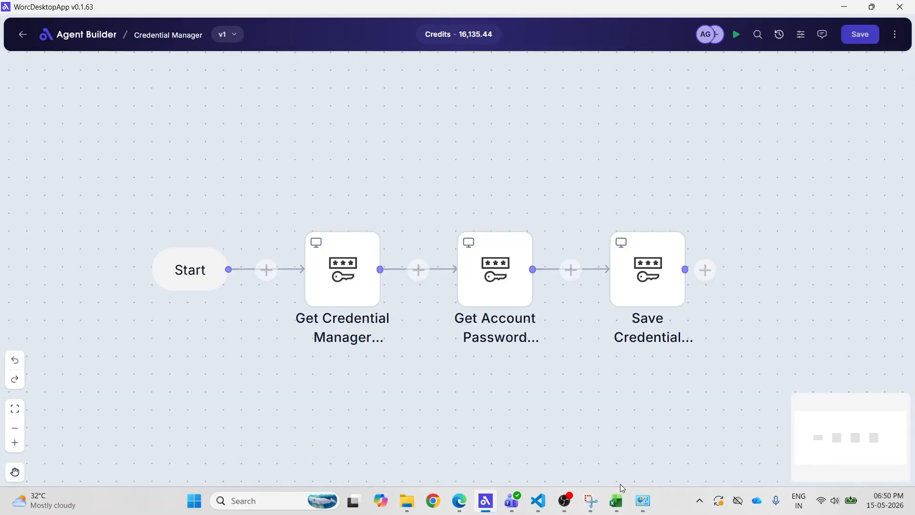
# Switch to Windows Credential Manager, refresh the list to check for the test.automation credential, and return to the flow.
pyautogui.click(648, 508)
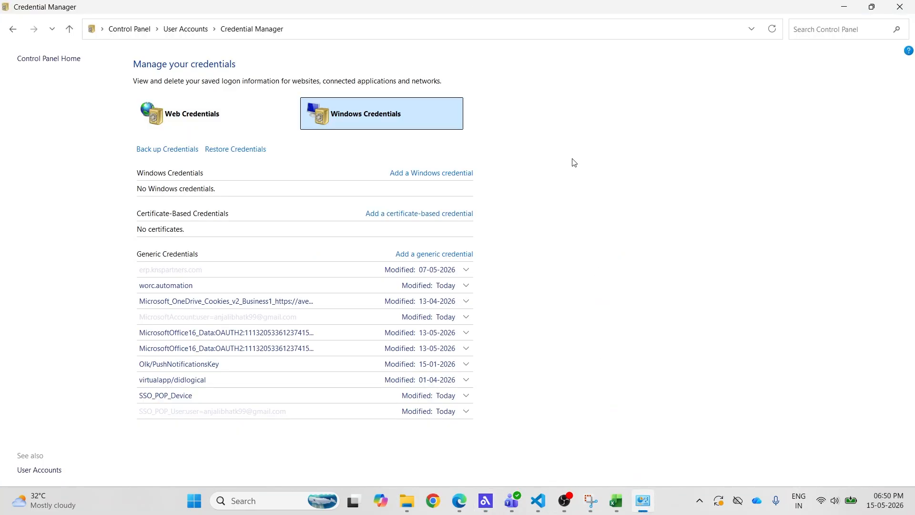
pyautogui.click(773, 29)
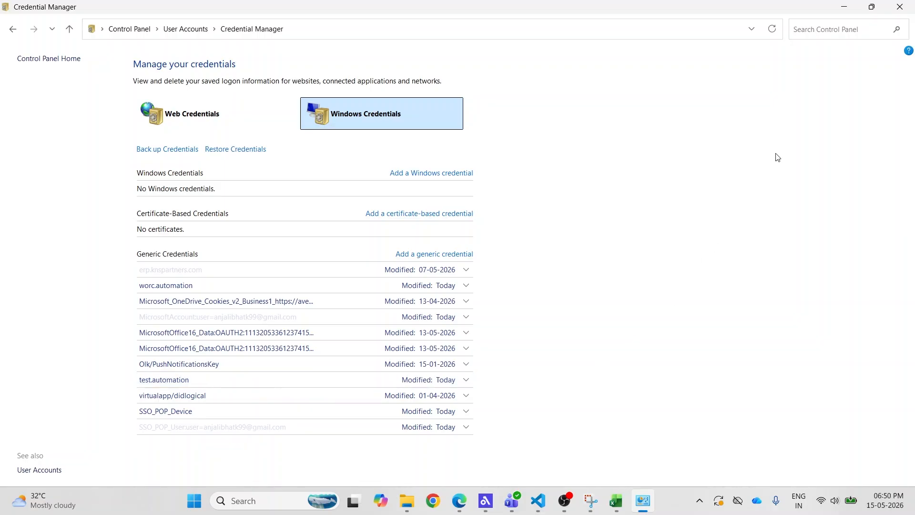
pyautogui.click(844, 7)
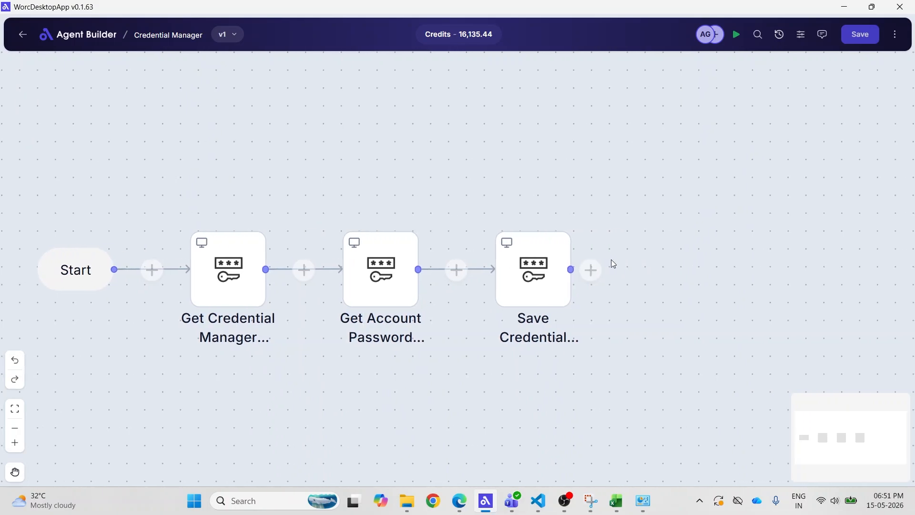
# Append a Remove Credential Manager Credentials node with the target name test.automation.
pyautogui.click(591, 270)
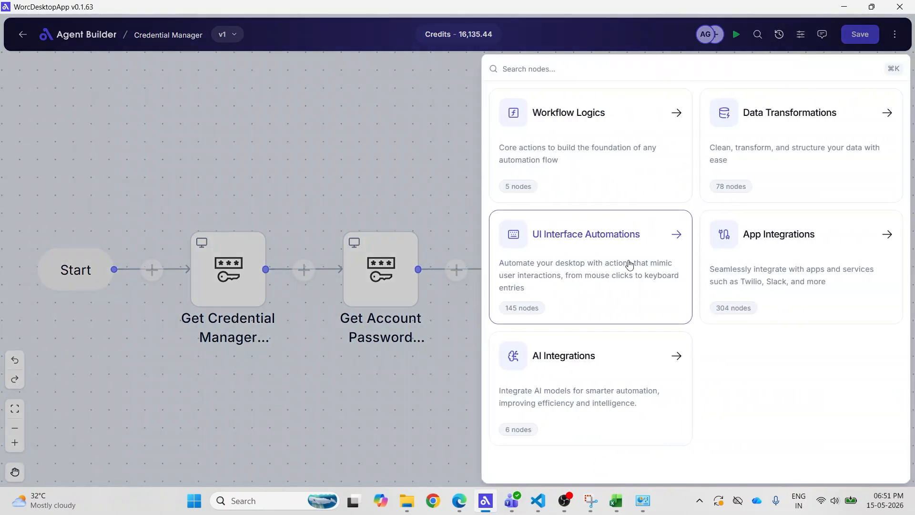
pyautogui.click(630, 265)
pyautogui.click(579, 249)
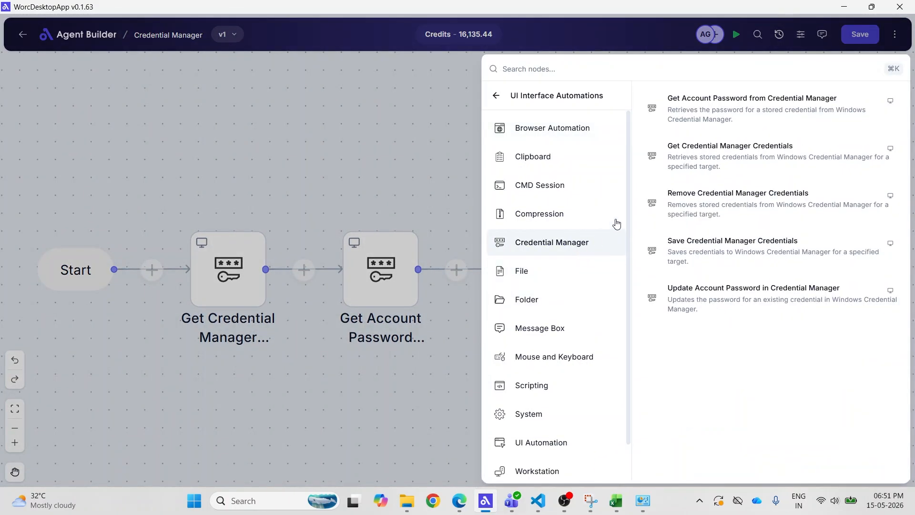
pyautogui.click(728, 217)
pyautogui.click(683, 158)
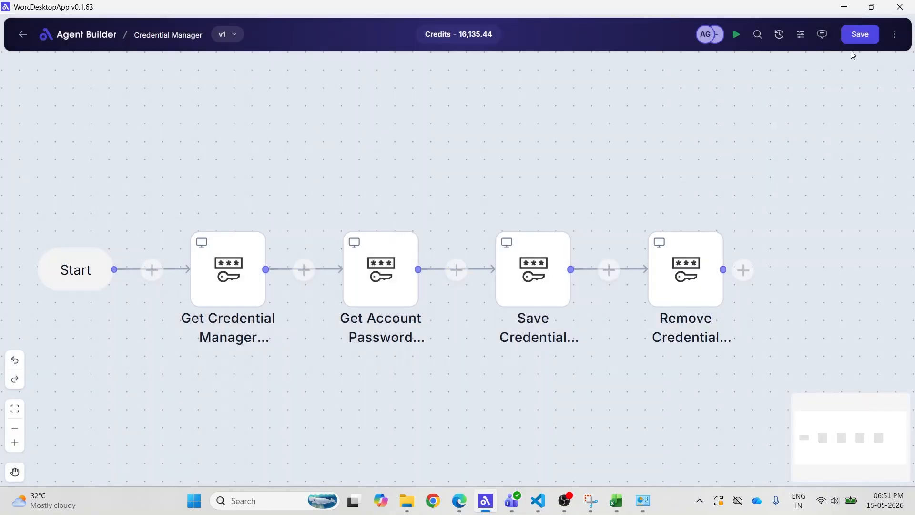
# Save and run the flow, and examine the Remove Credential Manager Credentials node's result in the execution logs.
pyautogui.click(856, 38)
pyautogui.click(737, 34)
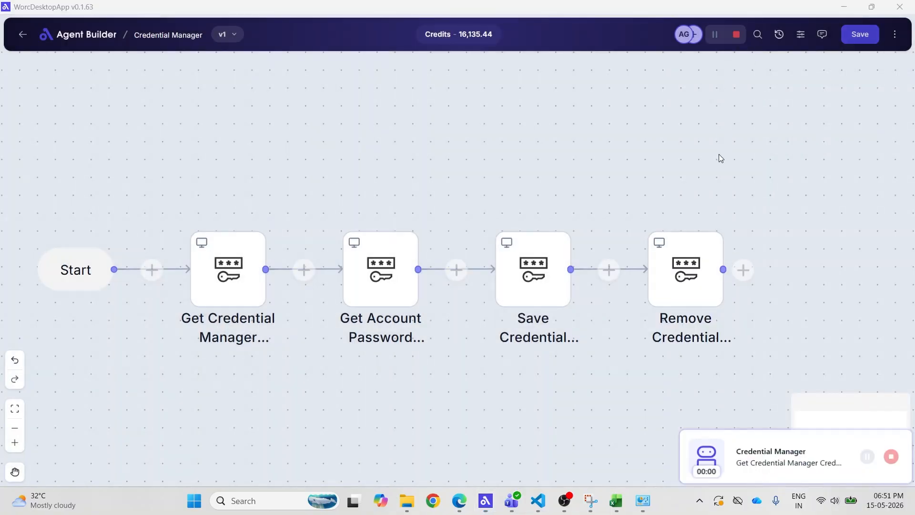
pyautogui.click(895, 35)
pyautogui.click(828, 65)
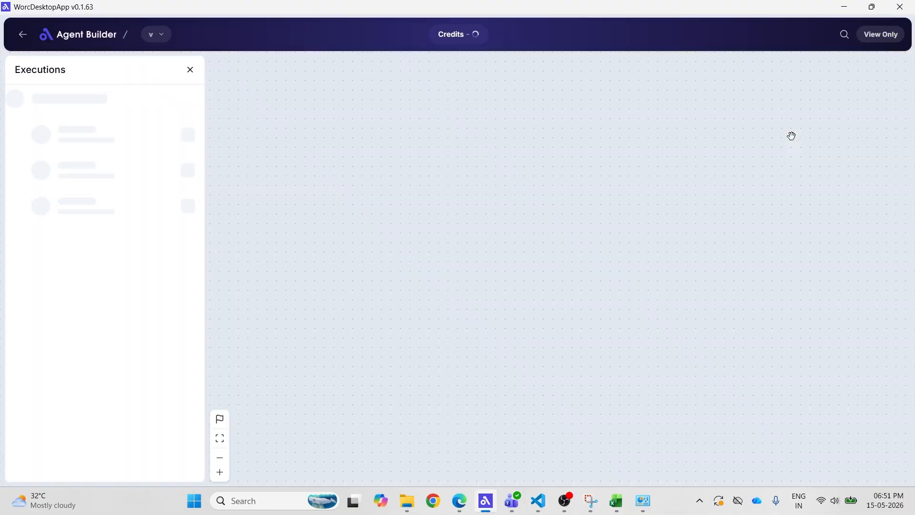
pyautogui.moveTo(643, 265); pyautogui.dragTo(640, 263)
pyautogui.moveTo(651, 205)
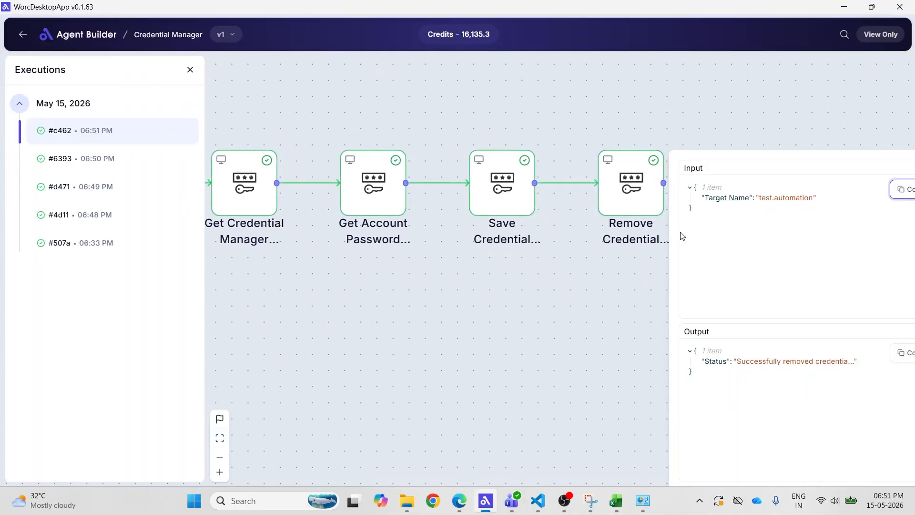
pyautogui.click(778, 363)
# Switch to Windows Credential Manager and refresh the generic credentials to check the removal of test.automation.
pyautogui.click(643, 499)
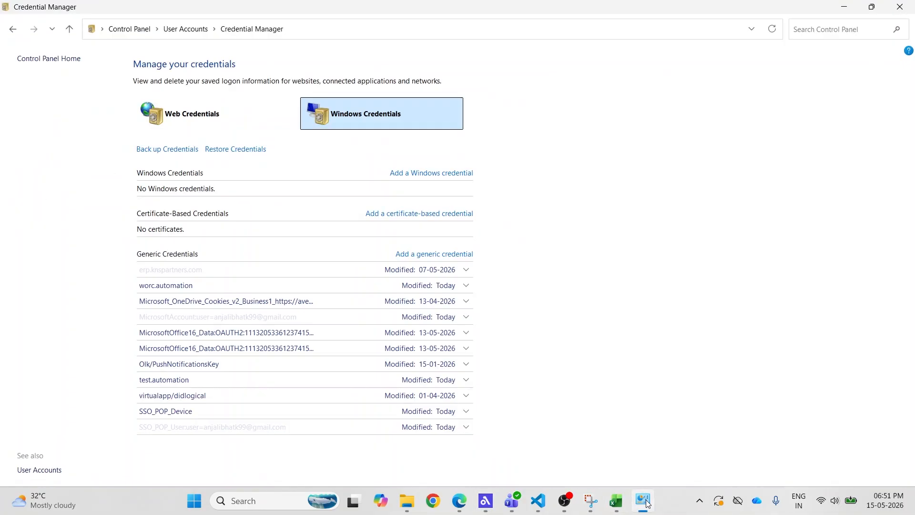
pyautogui.click(773, 28)
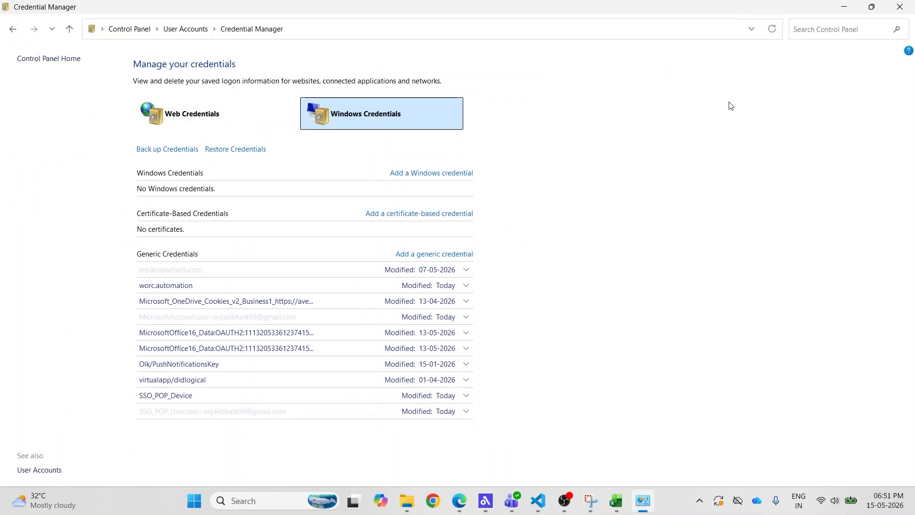